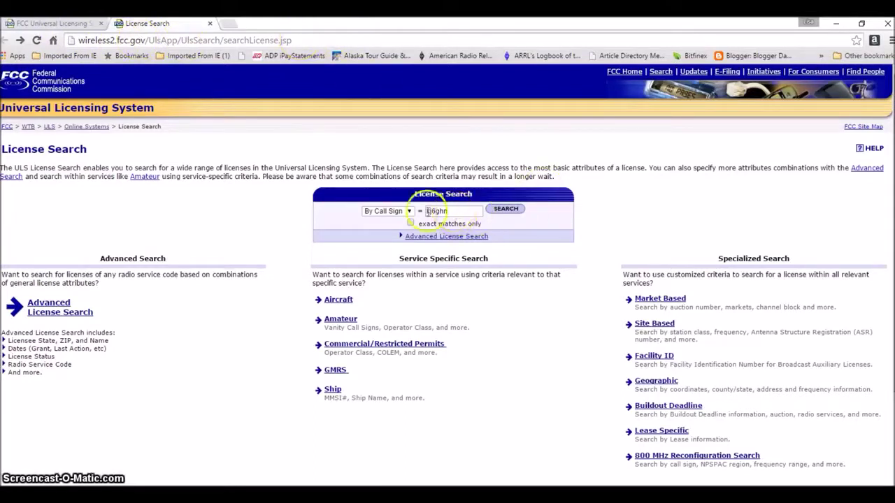
Search FCC licenses by the operator's call sign and open the matching amateur license record.
click(507, 213)
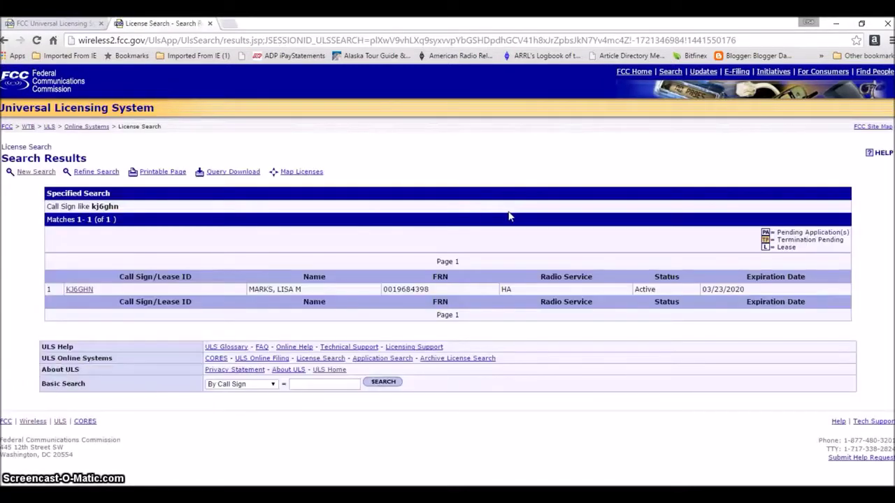
click(77, 291)
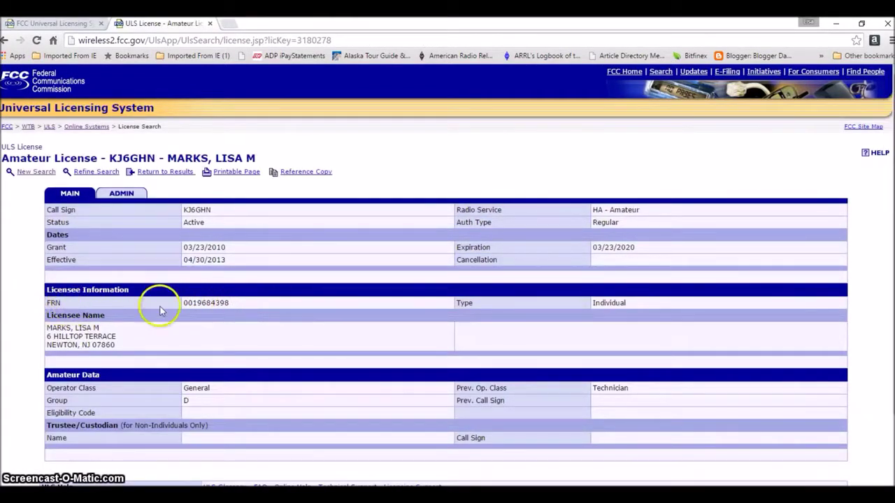
Copy the licensee's FRN from the Licensee Information section of the license record.
drag(229, 303, 188, 303)
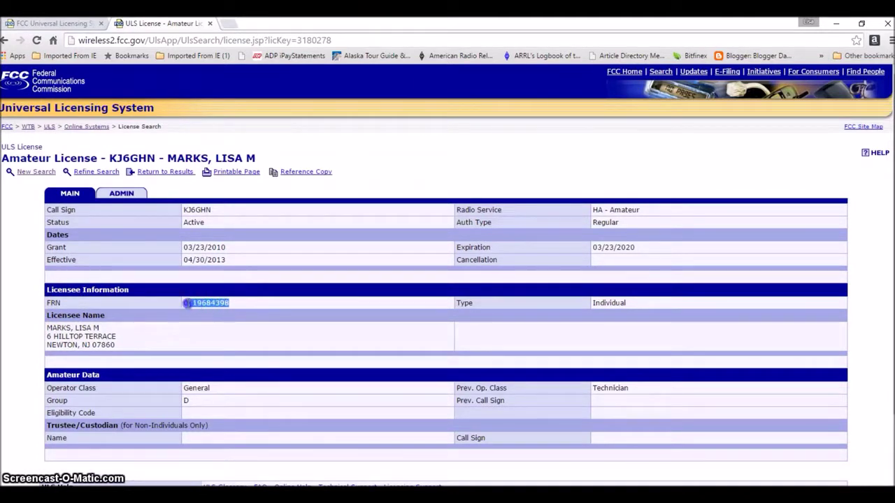
right_click(192, 307)
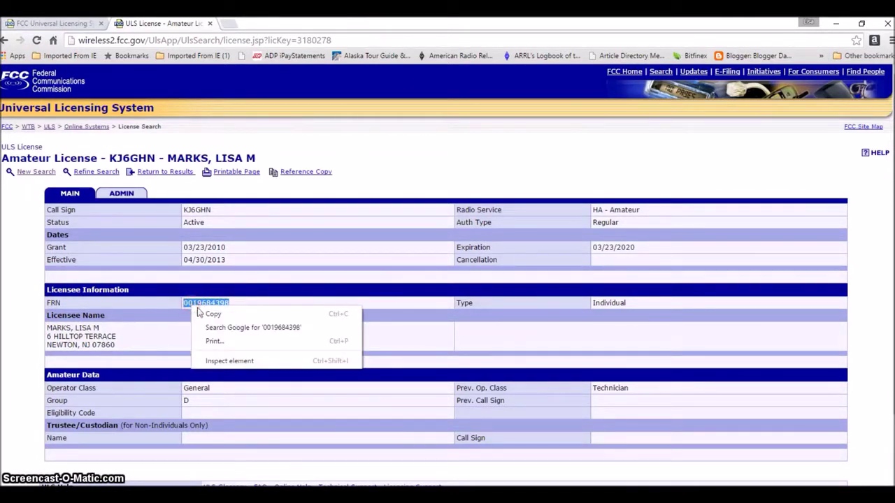
click(209, 315)
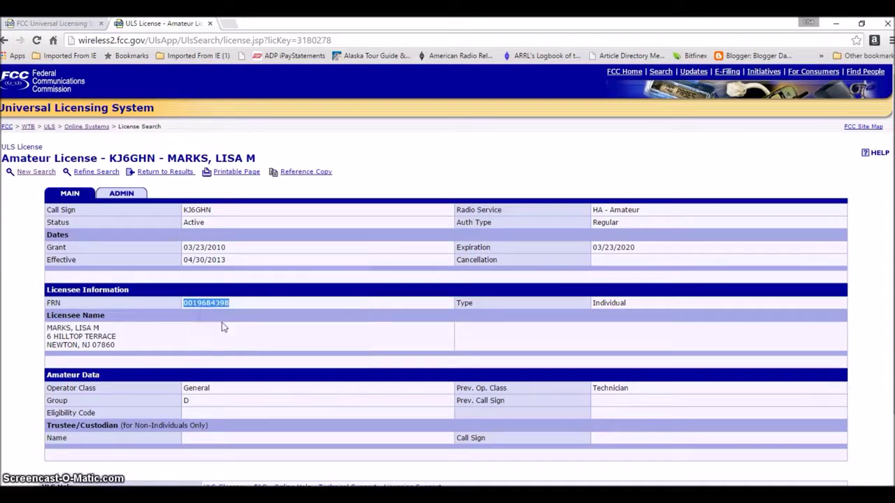
Open the Online Filing login from the ULS home page and paste the copied FRN as the FCC Registration Number.
click(50, 133)
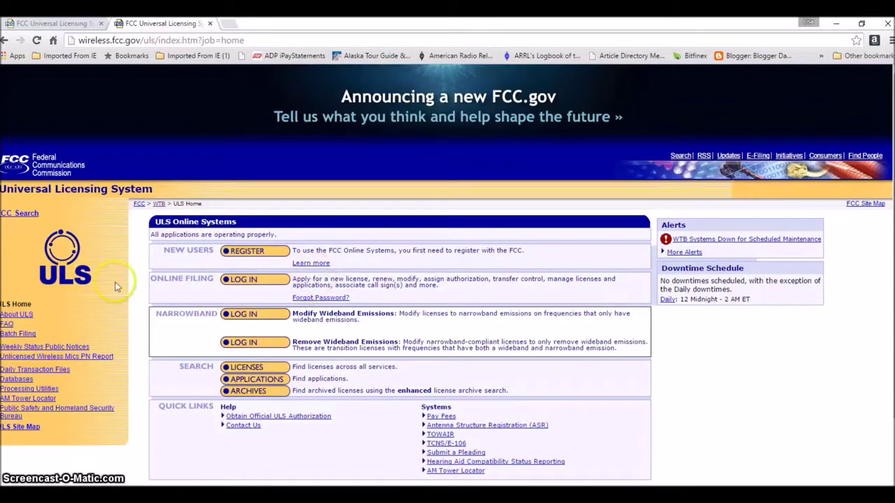
click(262, 287)
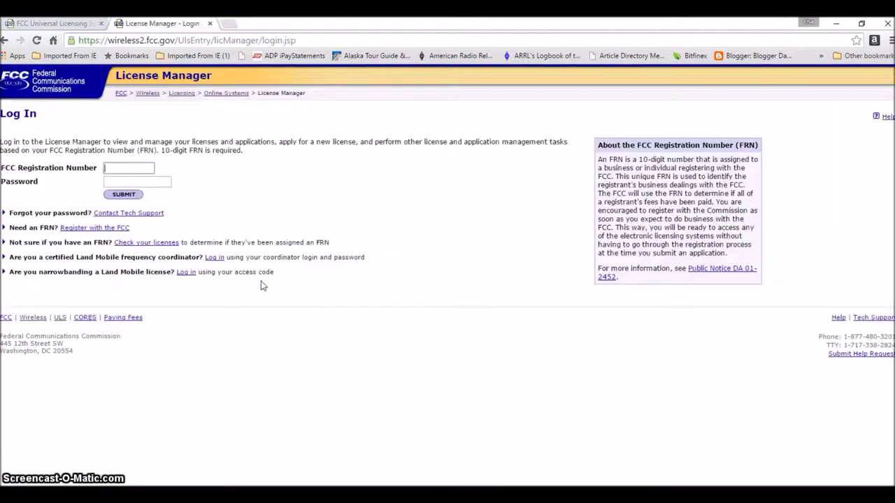
click(109, 168)
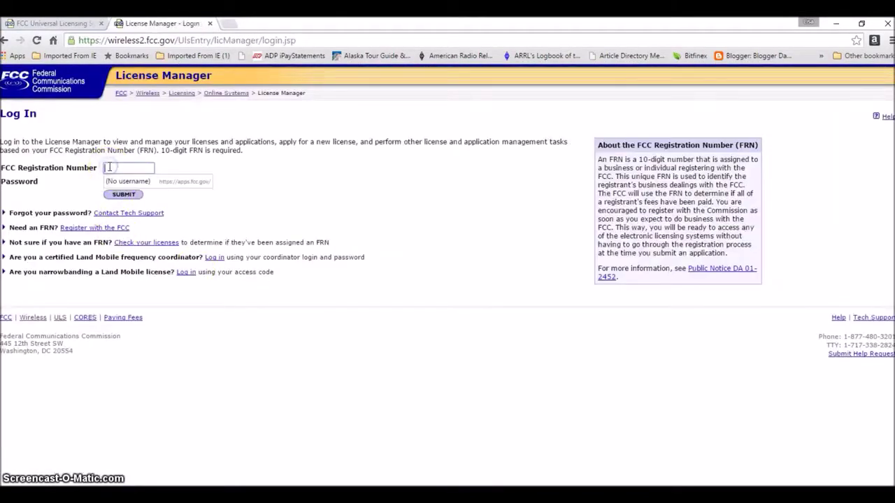
right_click(109, 168)
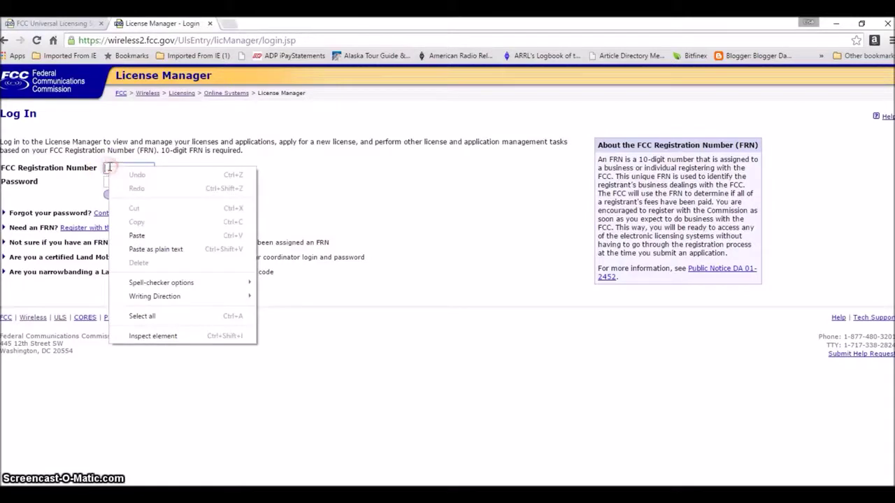
click(139, 234)
Enter the account password, log in to the License Manager and decline saving the password in the browser.
click(145, 182)
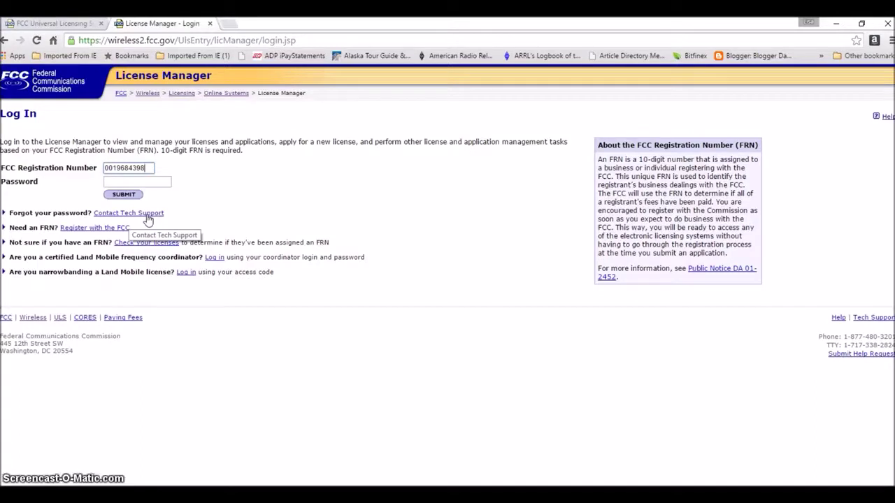
click(143, 182)
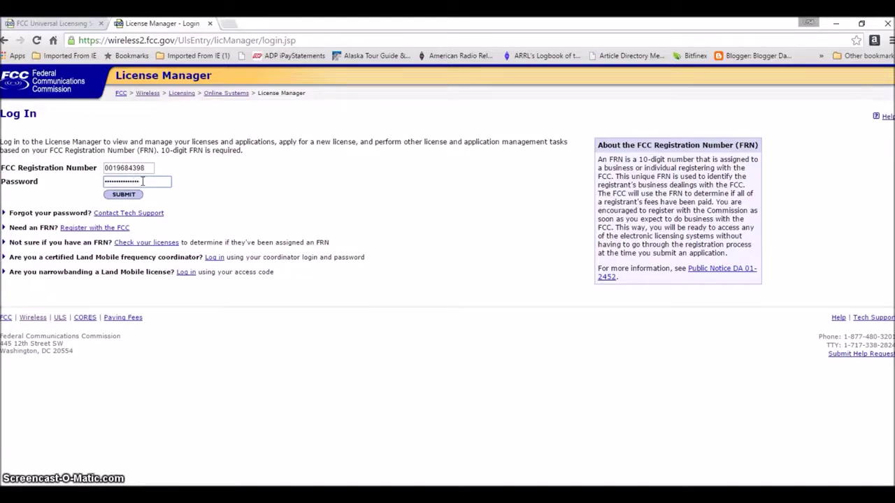
click(125, 196)
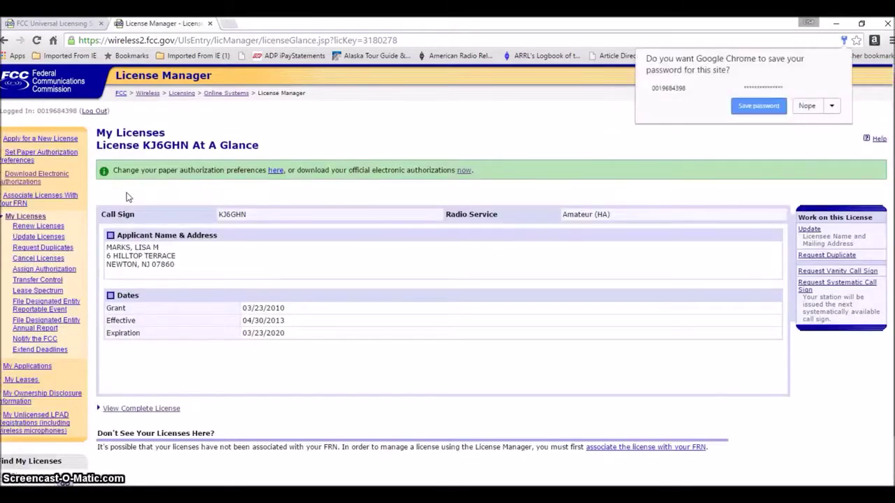
click(826, 107)
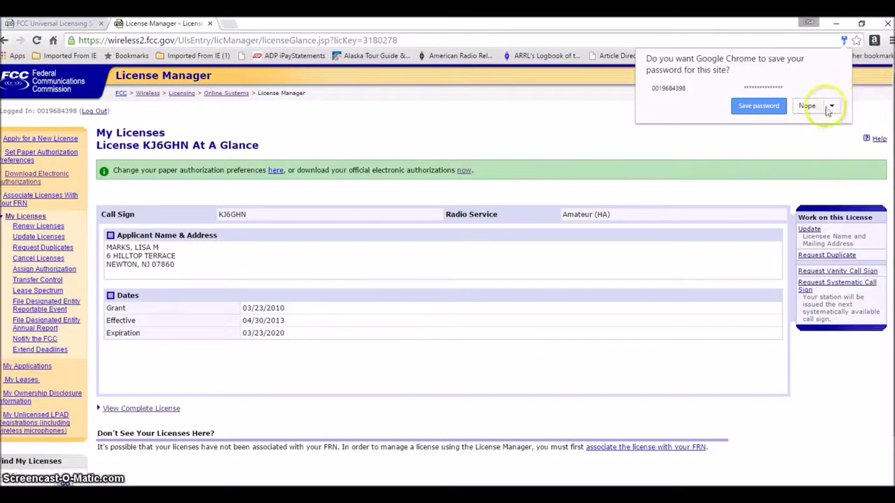
click(807, 105)
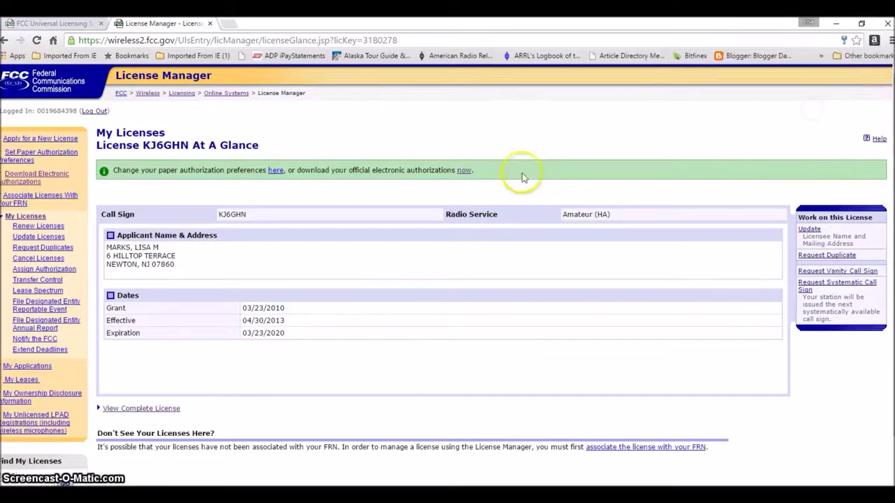
Open the official electronic authorizations download page, add the HA amateur license to Authorizations to Download and select it there.
click(465, 172)
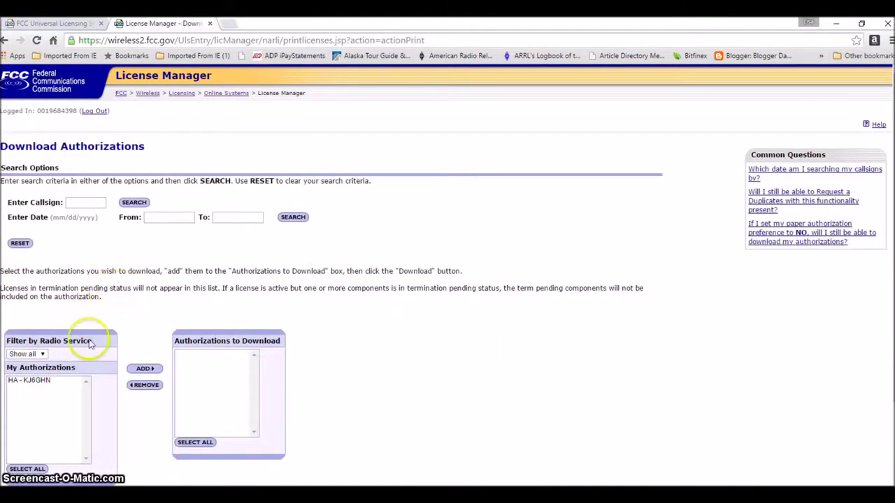
click(38, 381)
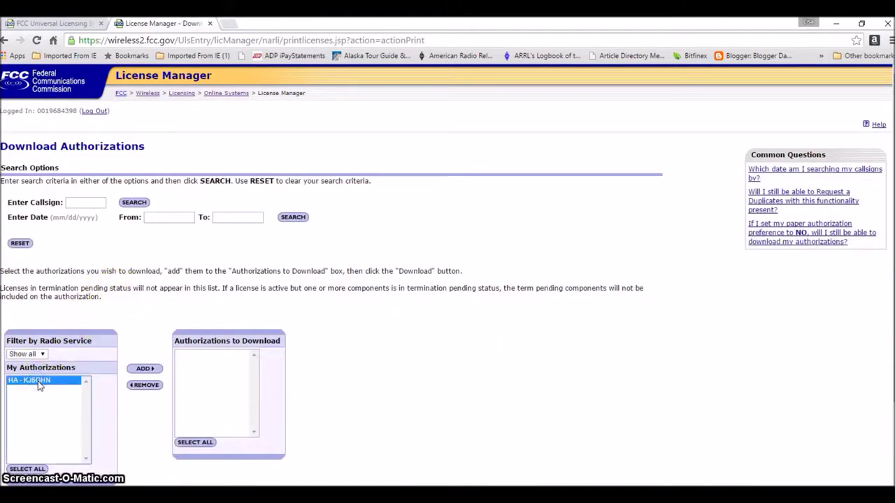
scroll(39, 391, down, 1)
click(34, 412)
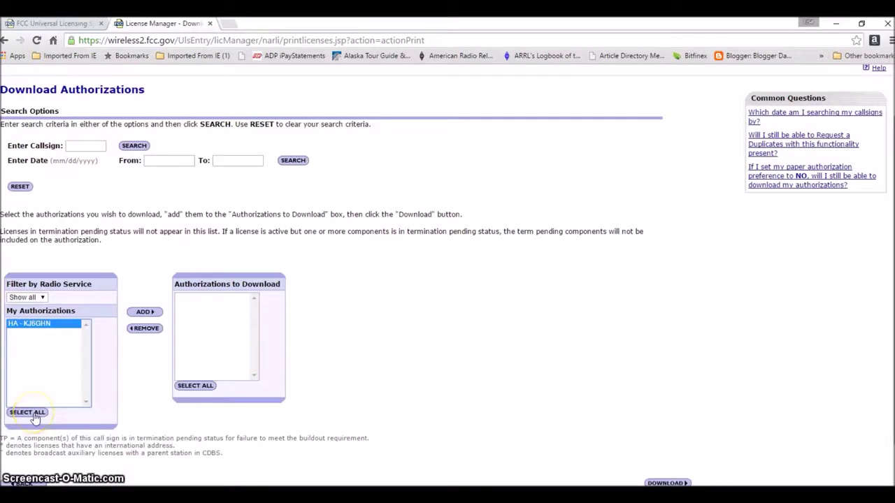
click(141, 313)
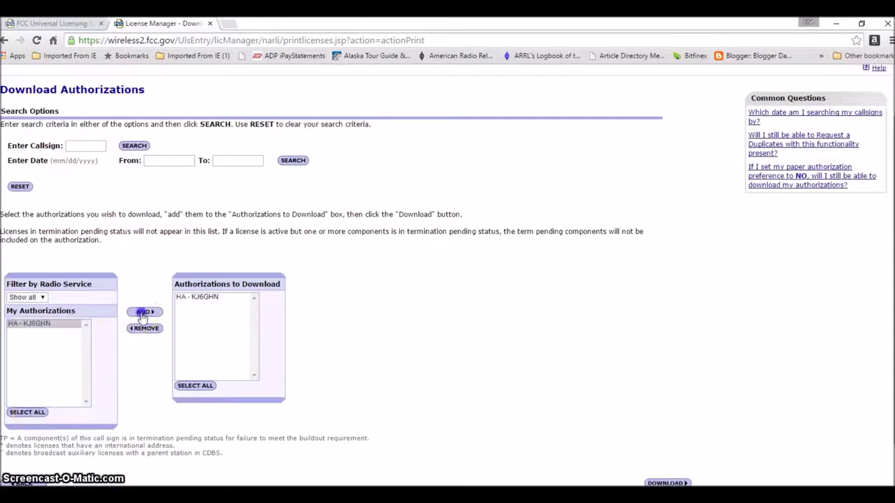
click(199, 297)
click(192, 385)
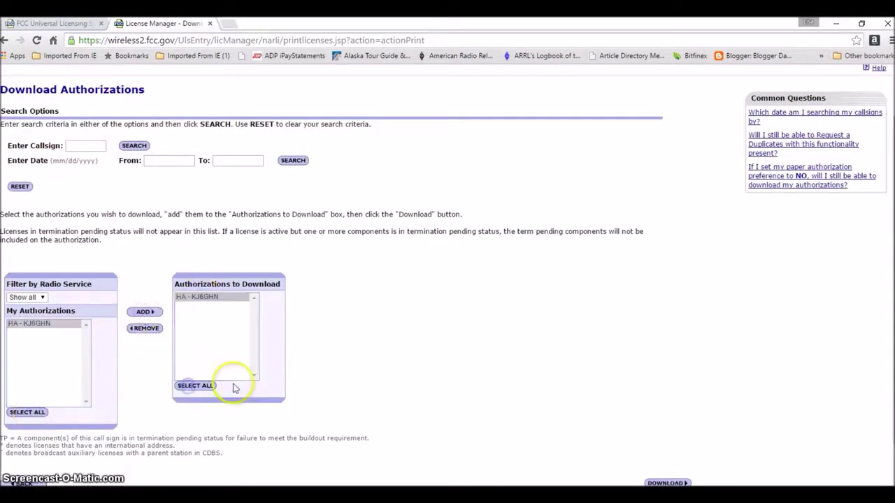
scroll(503, 424, down, 1)
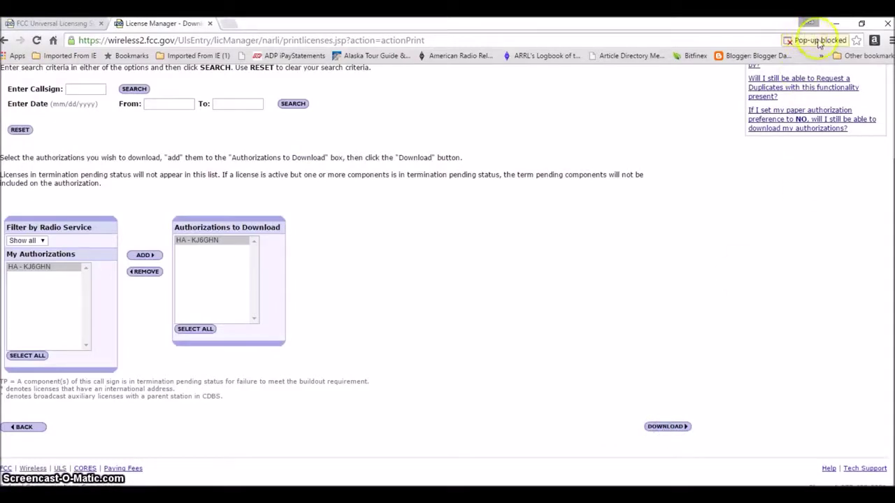
click(819, 41)
click(548, 86)
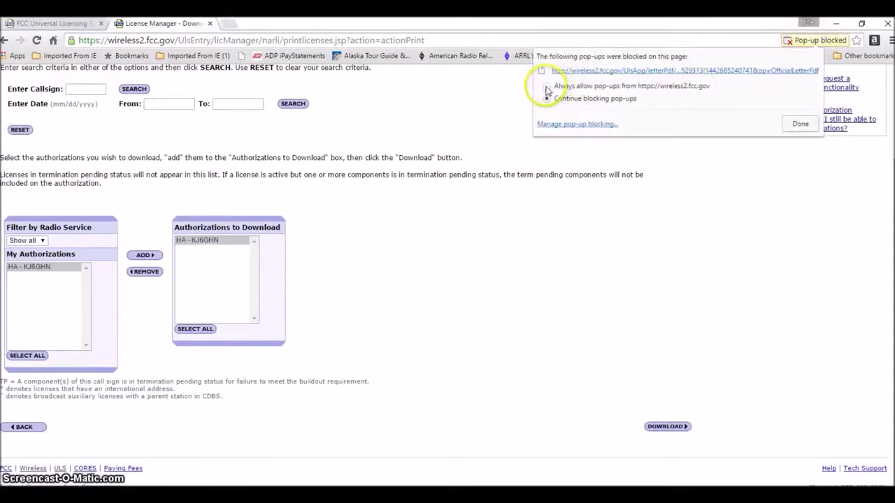
click(796, 126)
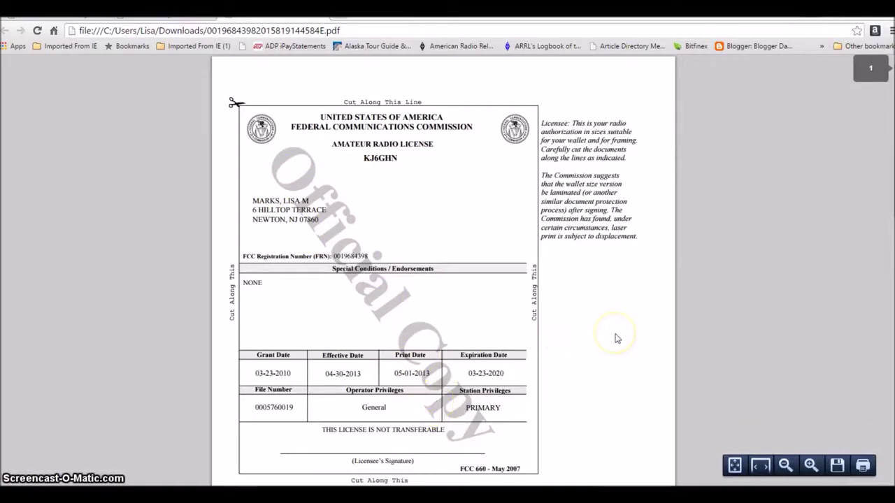
scroll(615, 338, down, 1)
scroll(616, 340, down, 1)
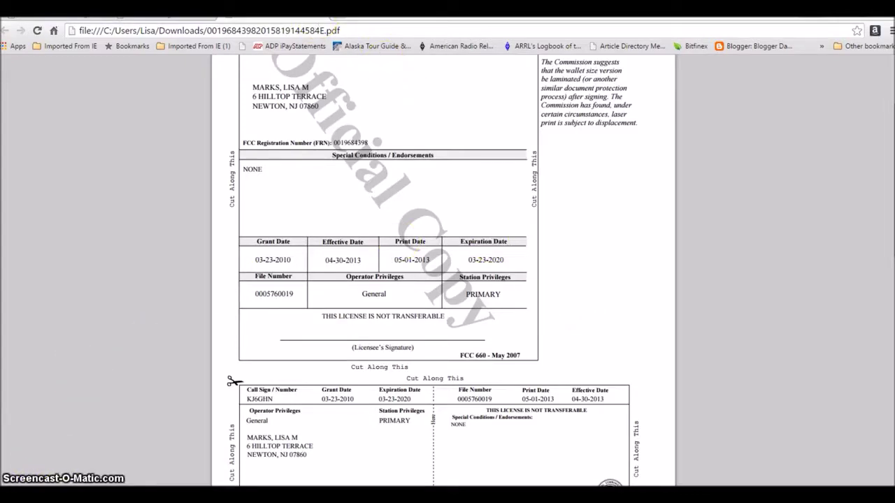
Leave the license PDF and go back through the License Manager pages to the public amateur license record.
click(300, 9)
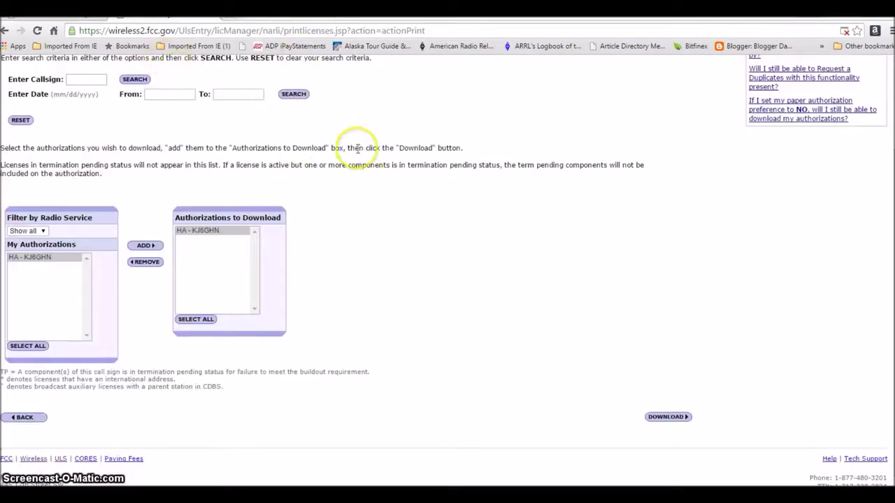
scroll(356, 148, up, 2)
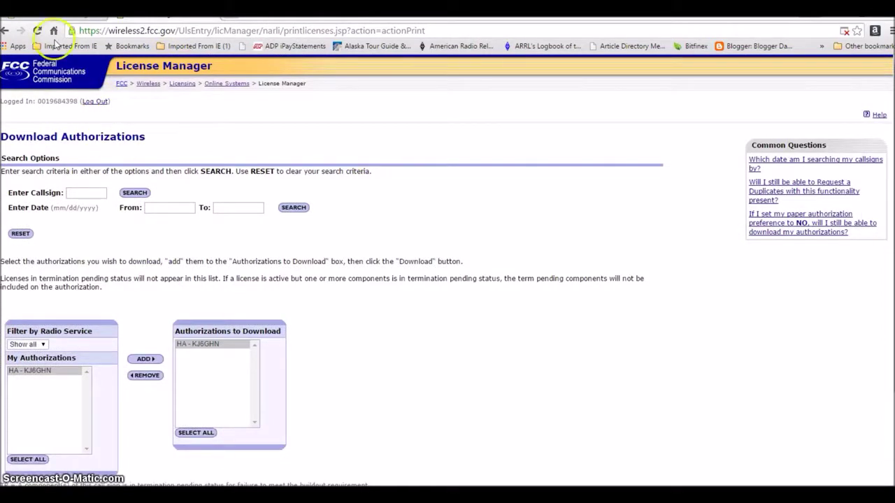
click(5, 30)
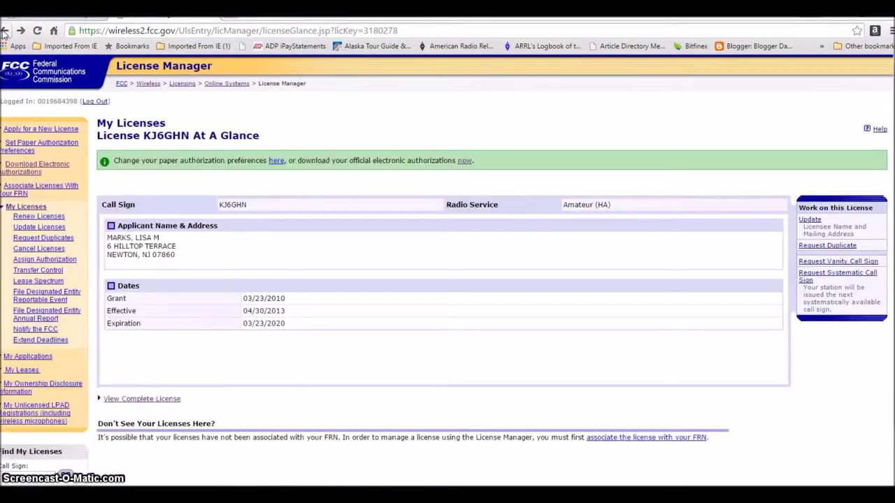
click(4, 30)
click(4, 31)
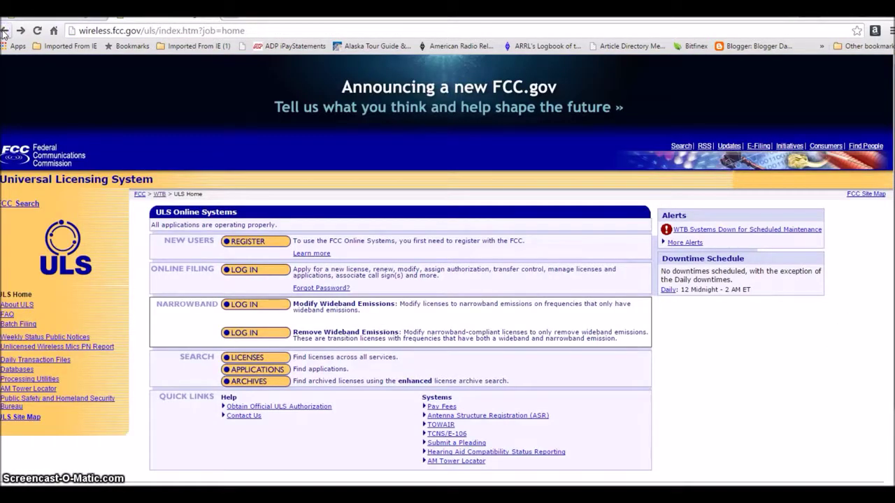
click(4, 30)
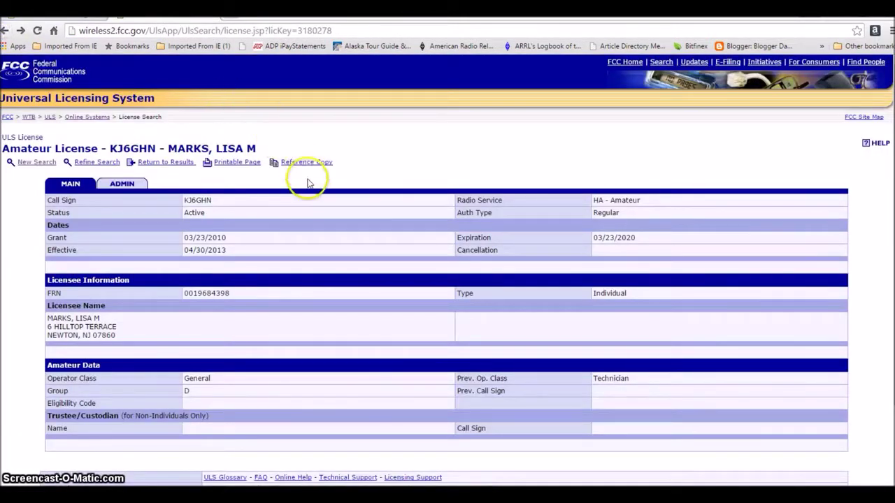